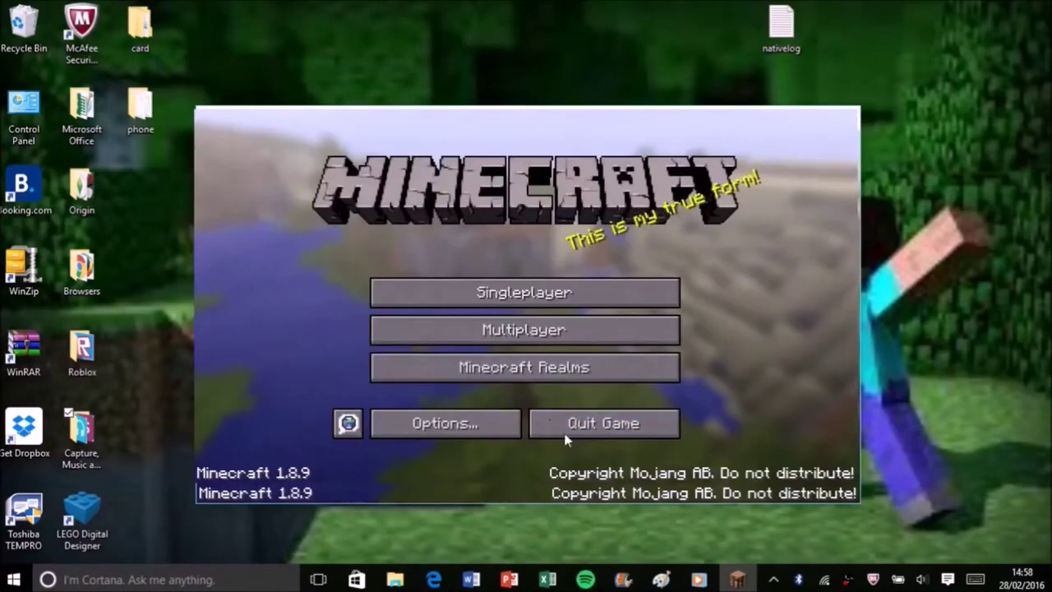
left_click(586, 328)
left_click(687, 454)
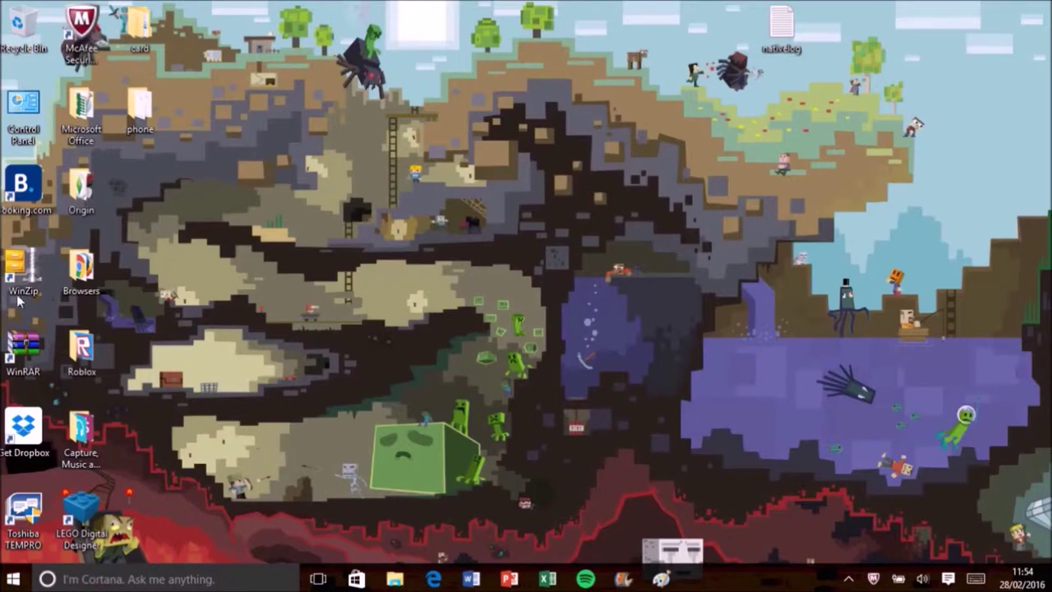
double_click(86, 268)
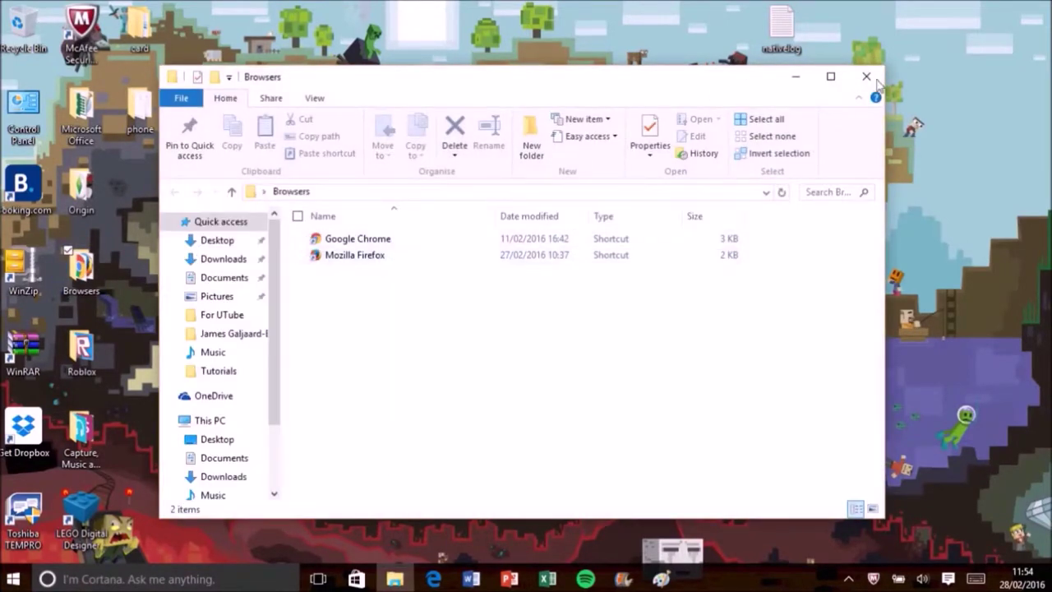
left_click(876, 98)
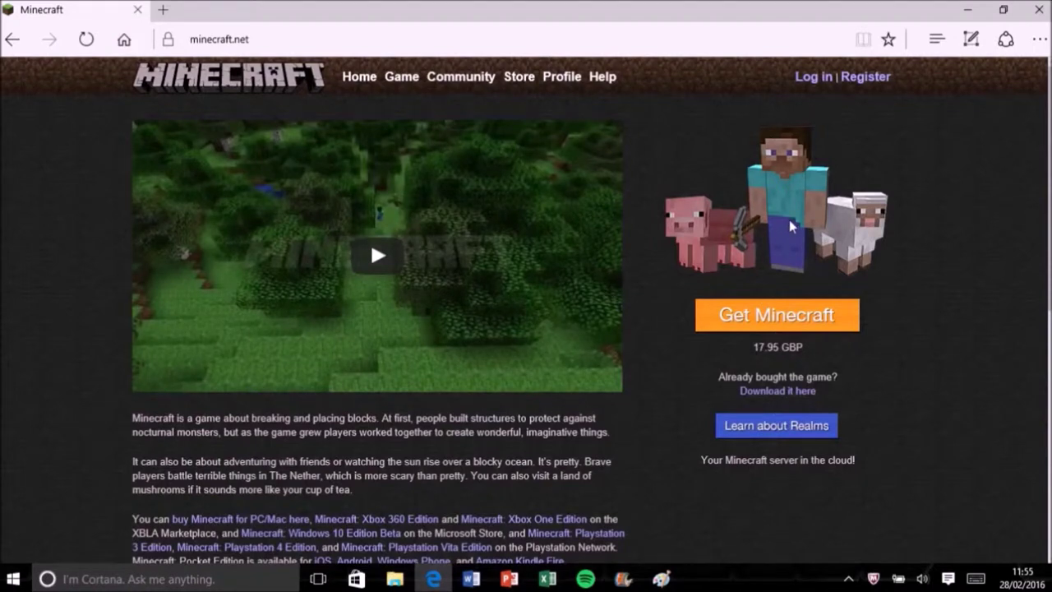
- Log in to the Minecraft website with the account's username and password
left_click(812, 78)
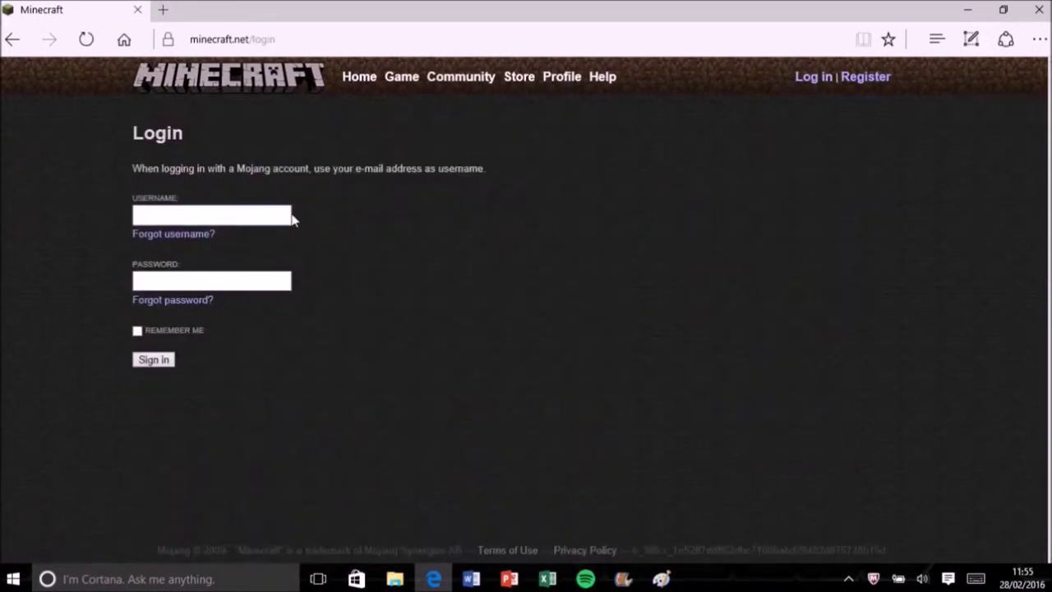
left_click(289, 217)
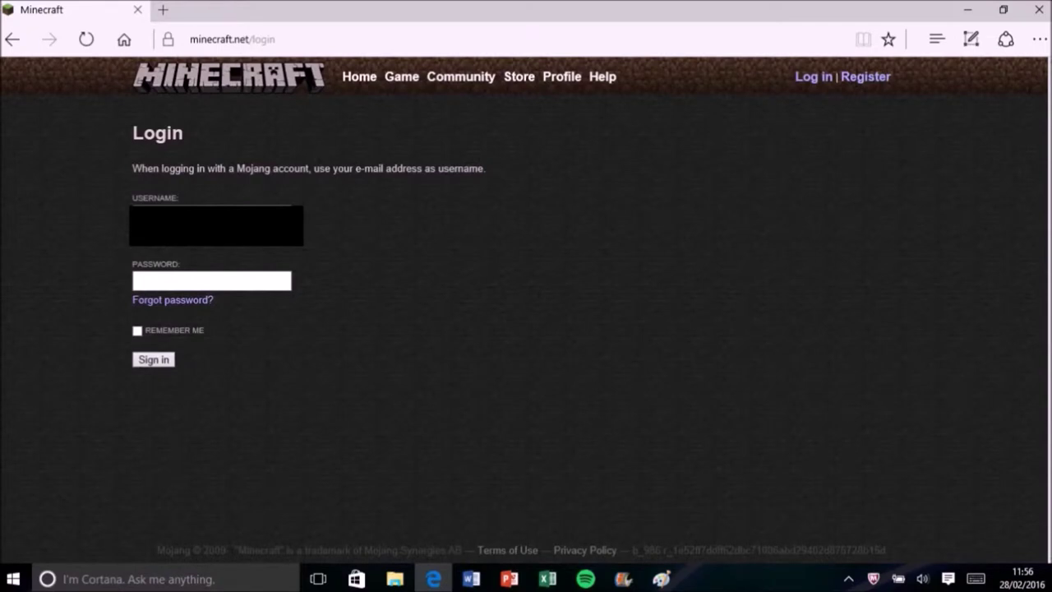
left_click(212, 280)
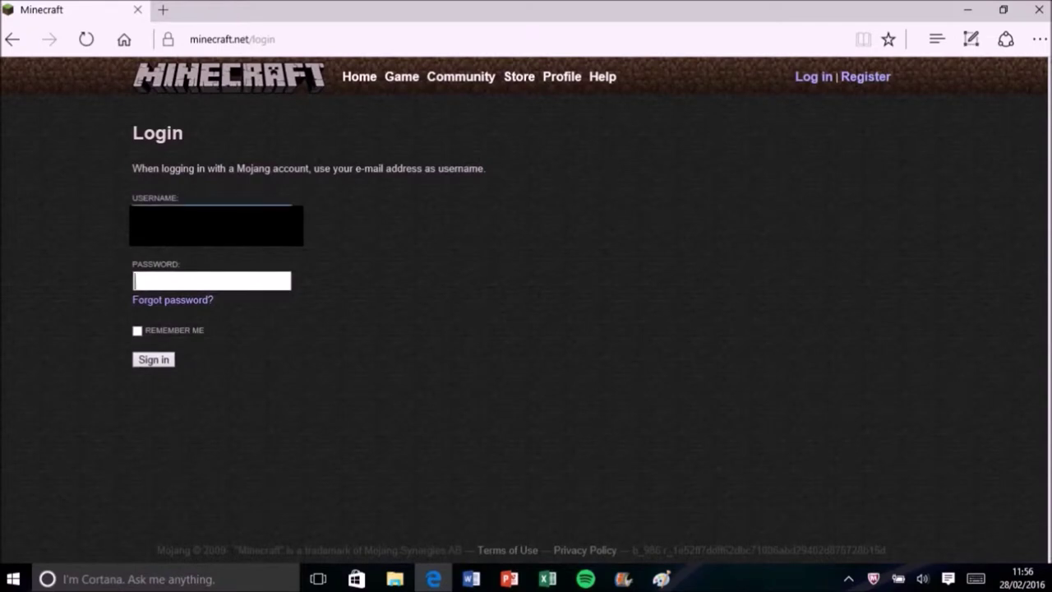
type("*******")
left_click(156, 360)
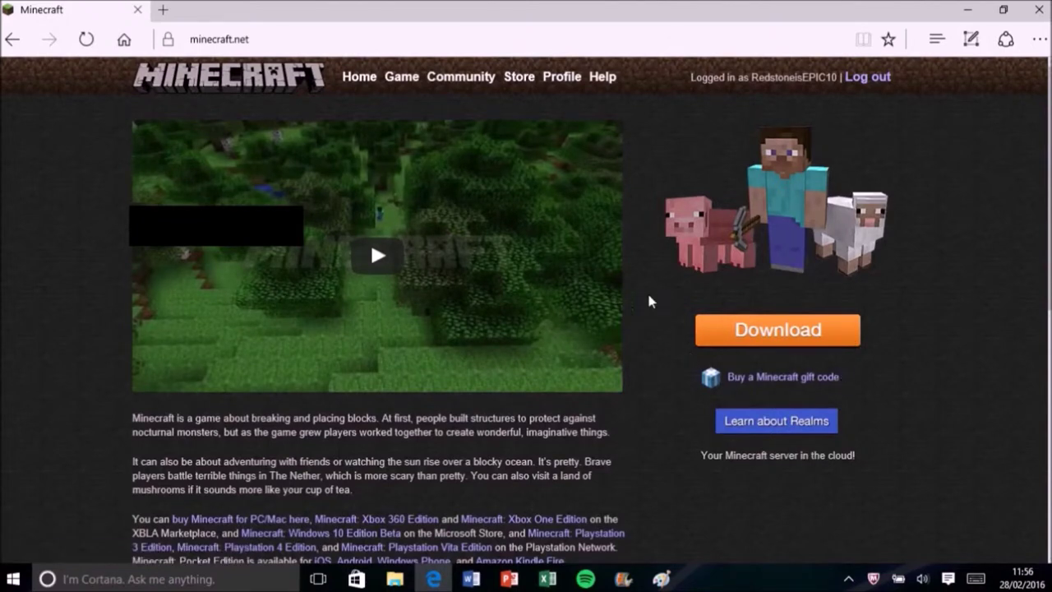
- Open the Minecraft download page and show the downloads for all platforms
left_click(806, 337)
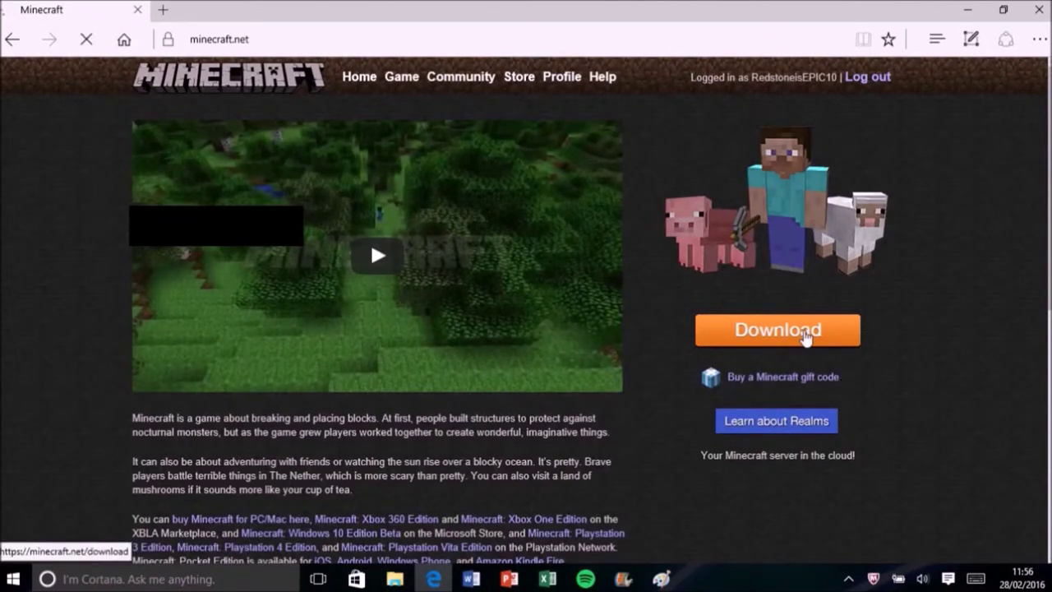
scroll(381, 337, "down", 3)
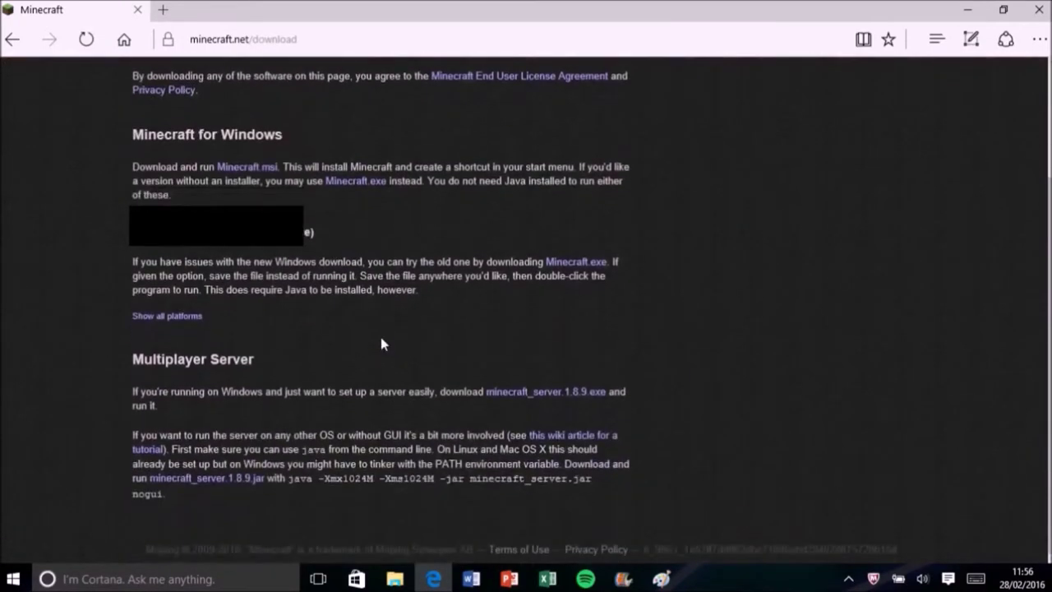
left_click(198, 319)
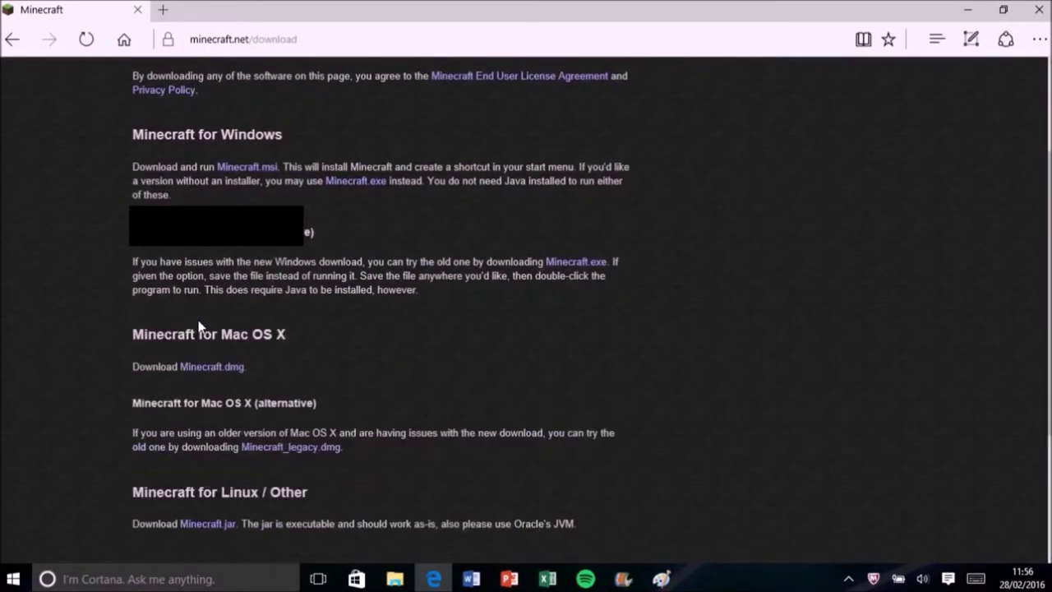
- Download the installer-free Minecraft.exe from the Minecraft for Windows section and close the browser
scroll(347, 209, "up", 3)
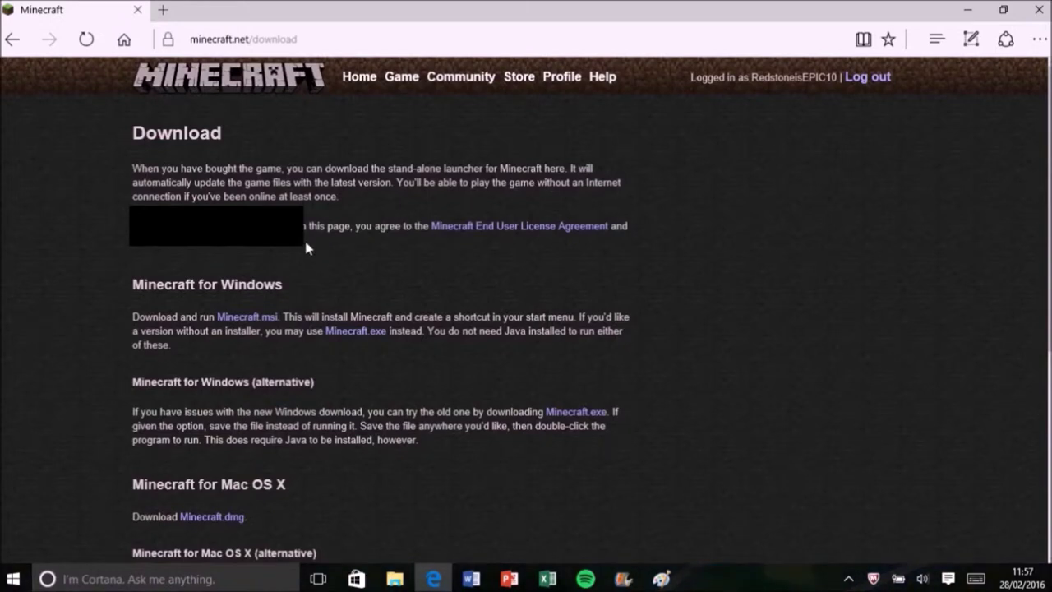
scroll(305, 245, "down", 4)
scroll(325, 257, "down", 1)
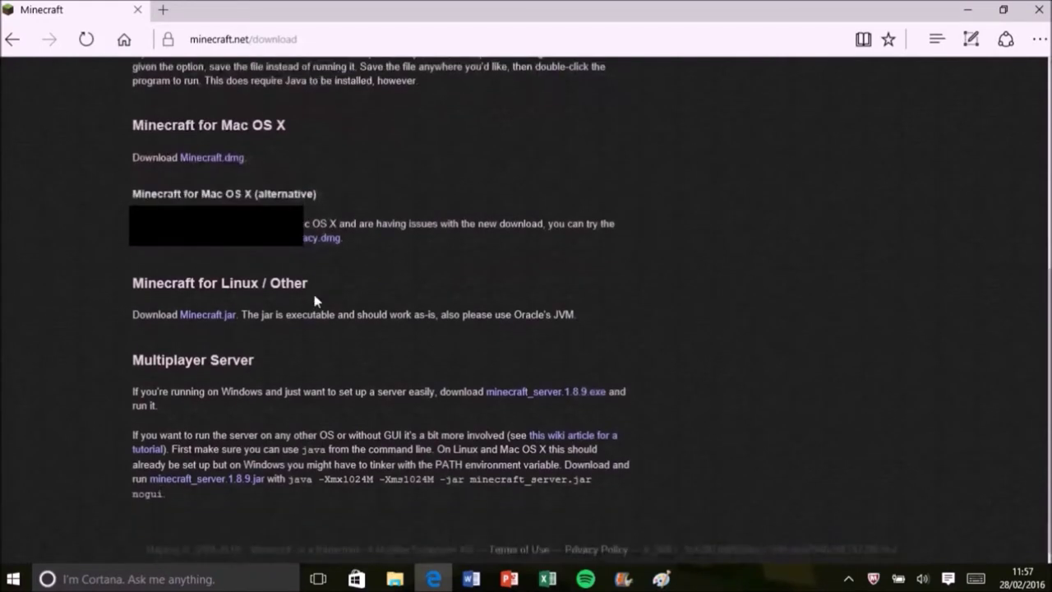
scroll(333, 263, "up", 3)
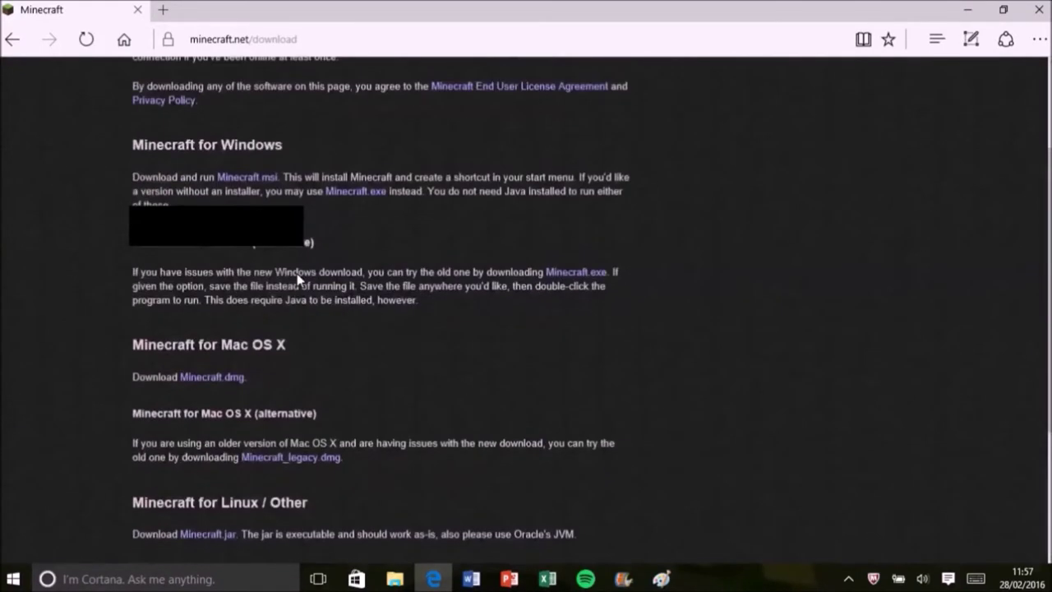
scroll(333, 263, "up", 2)
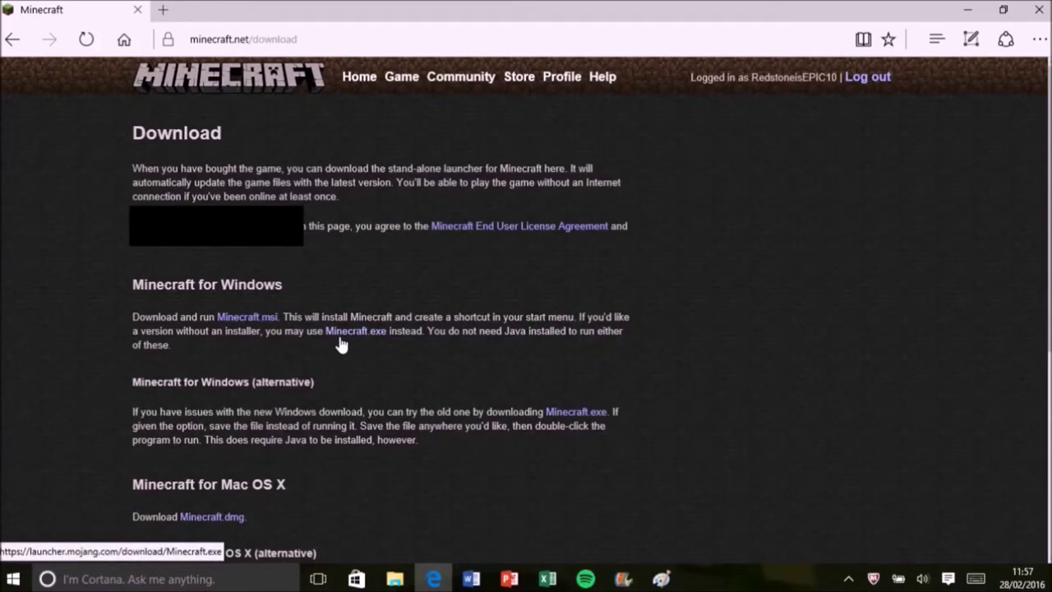
left_click(339, 337)
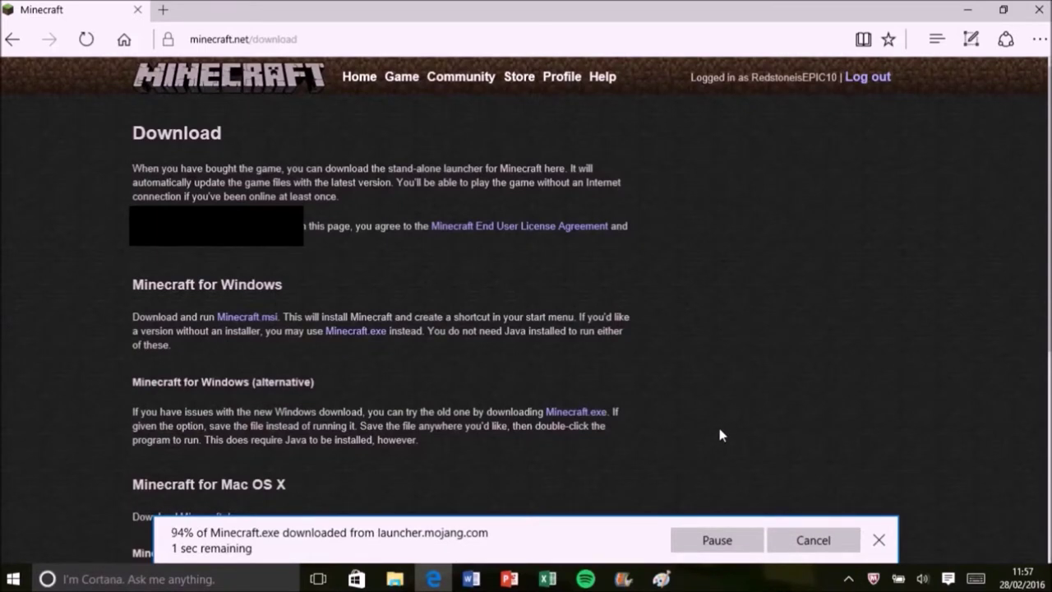
left_click(1037, 7)
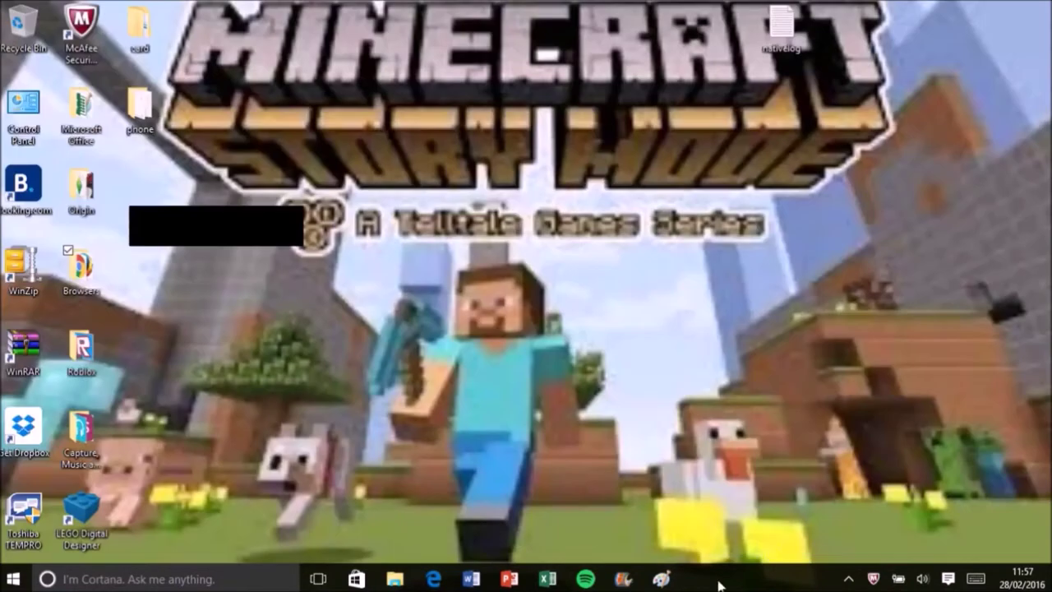
- Get the Minecraft program from the Downloads folder, place it on the desktop and launch it
left_click(388, 579)
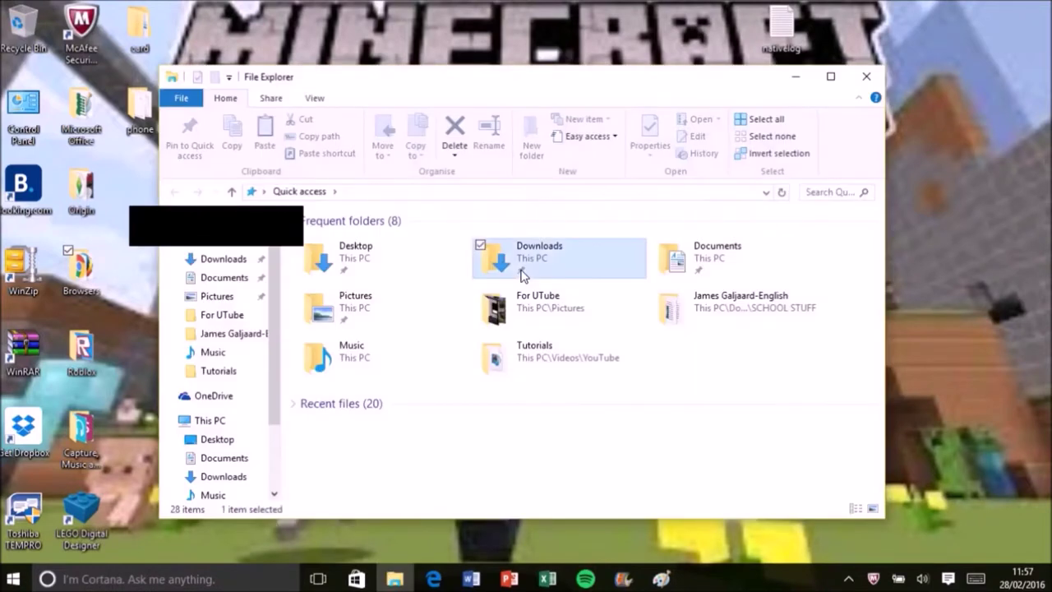
double_click(523, 274)
double_click(336, 272)
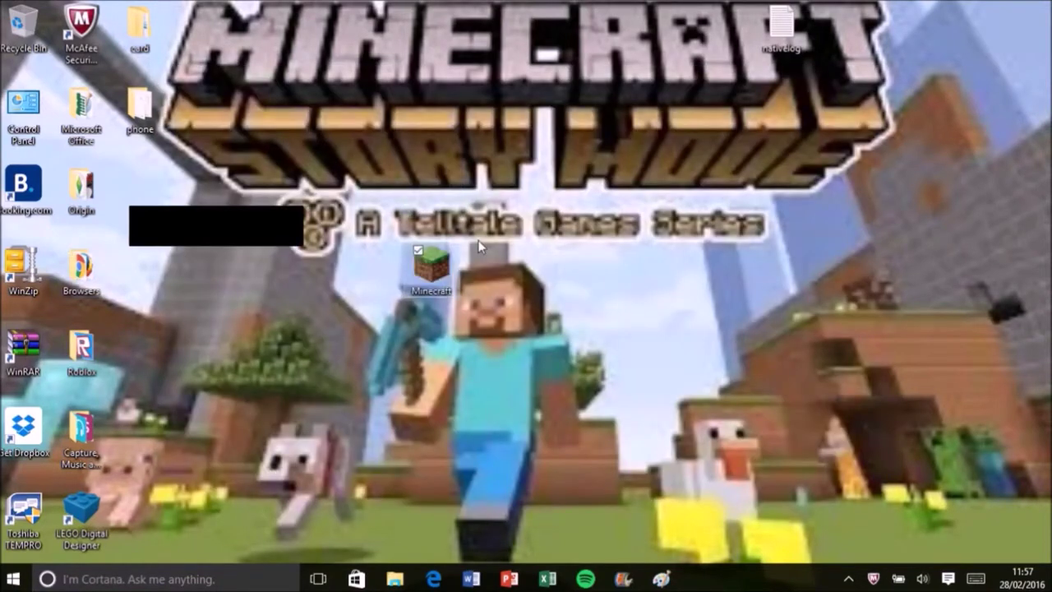
left_click_drag(434, 263, 495, 248)
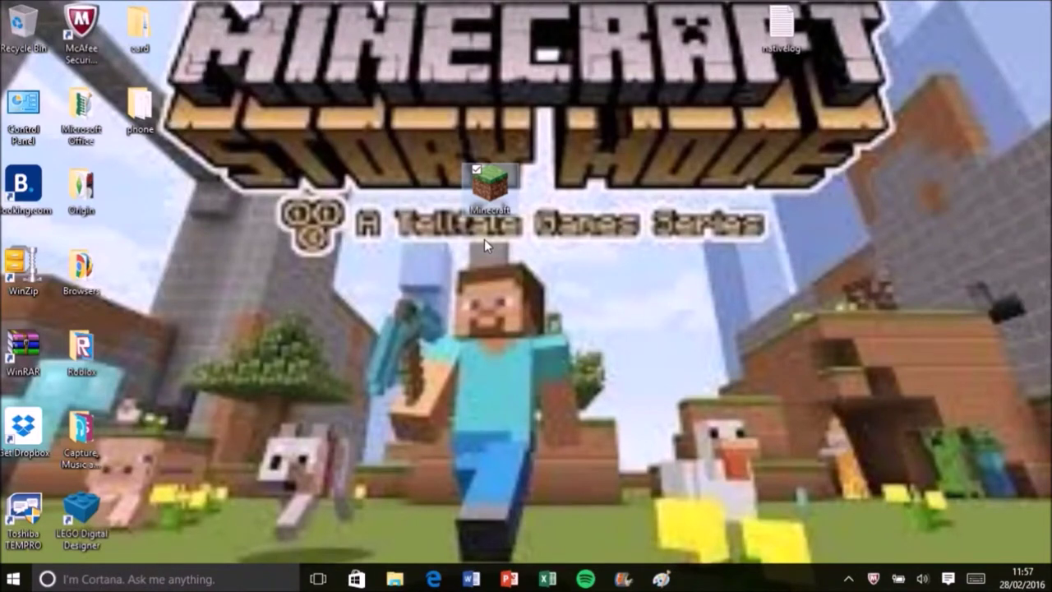
double_click(494, 191)
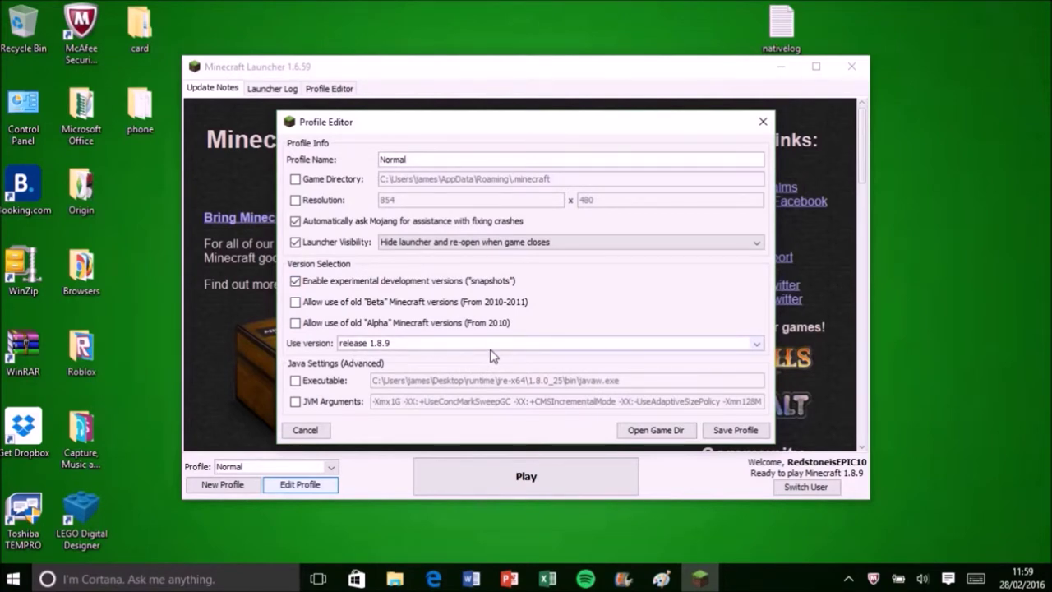
- Set the Normal profile's version to release 1.8.9 and its launcher visibility to "Hide launcher and re-open when game closes"
left_click(491, 350)
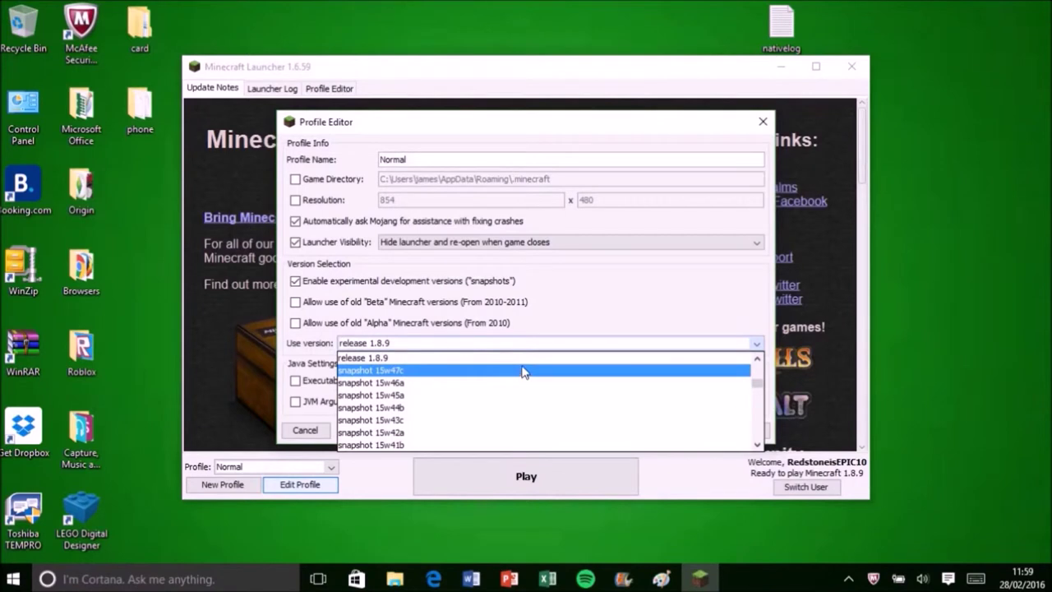
left_click(525, 359)
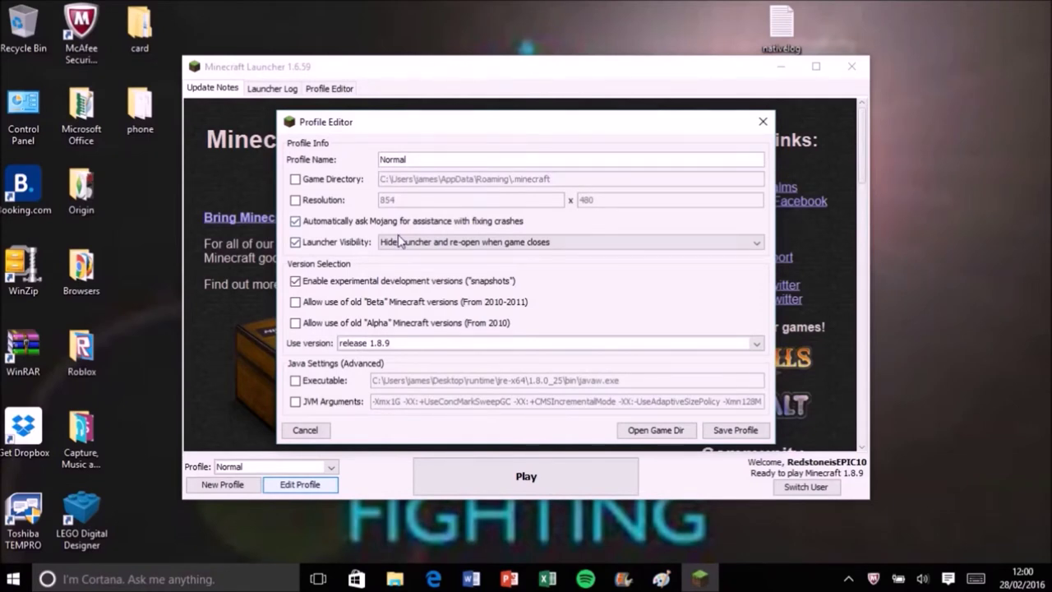
left_click(401, 242)
left_click(403, 259)
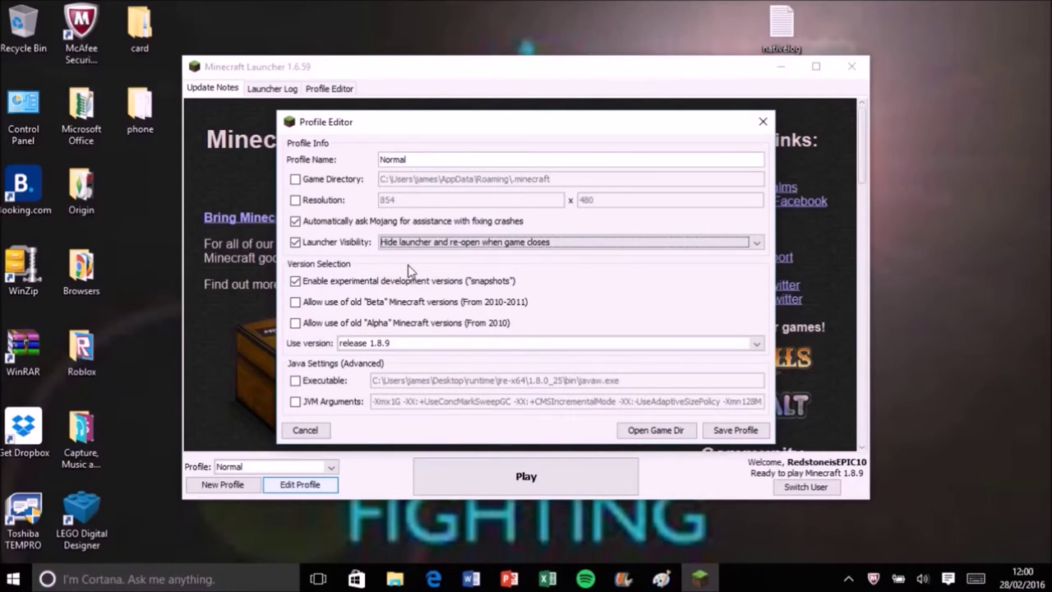
left_click(470, 242)
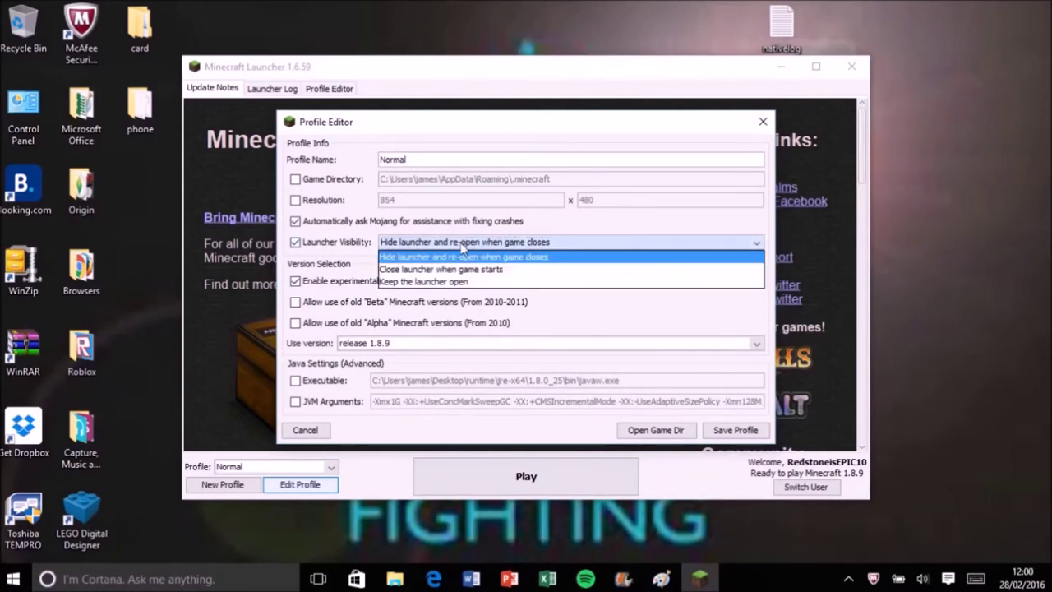
left_click(448, 254)
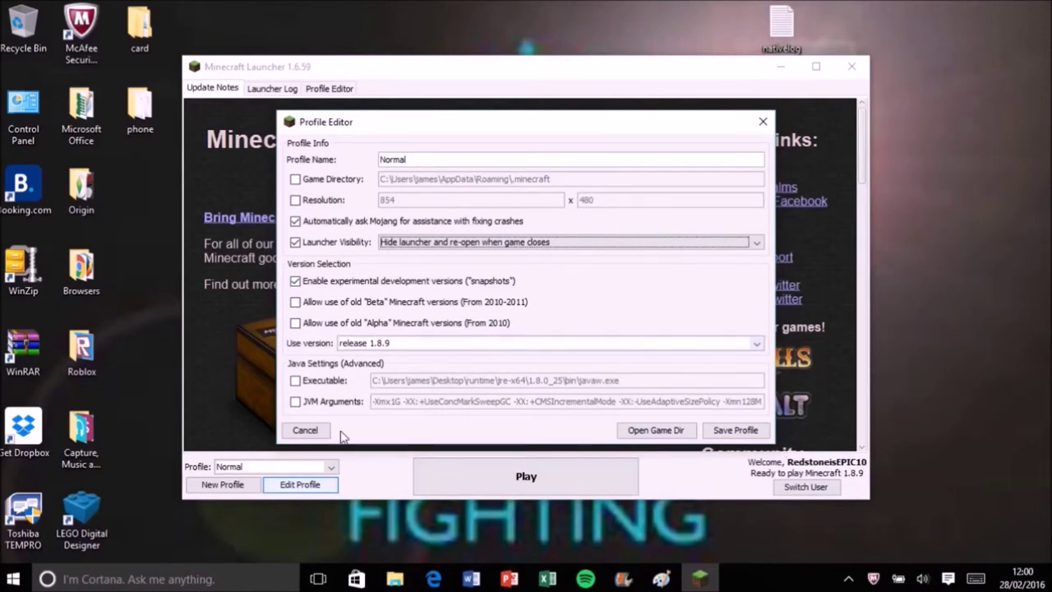
- Toggle the profile's JVM Arguments and experimental snapshots options, restoring each to its original setting
left_click(346, 405)
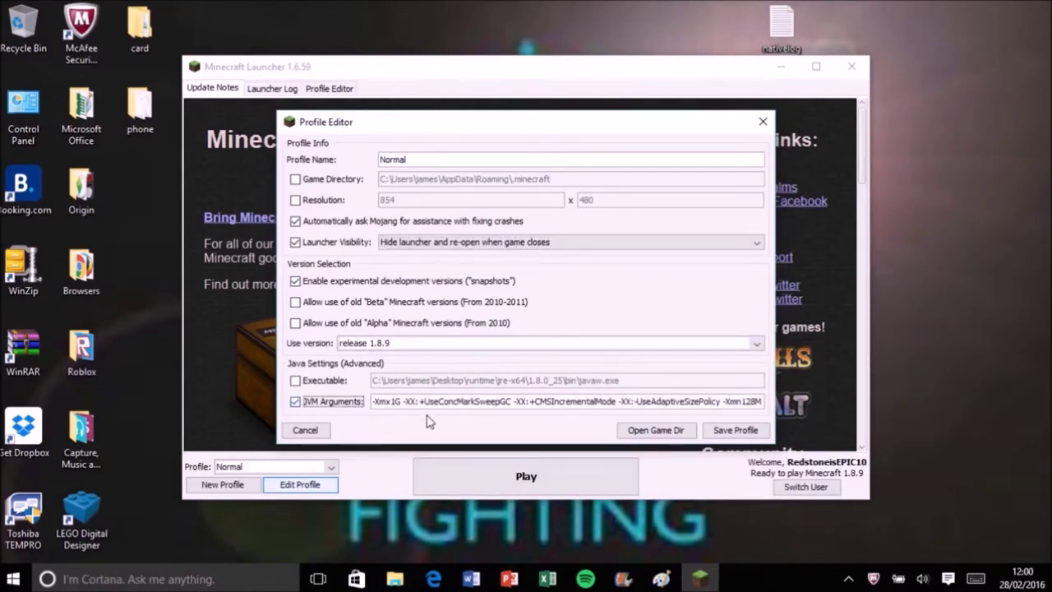
left_click(357, 405)
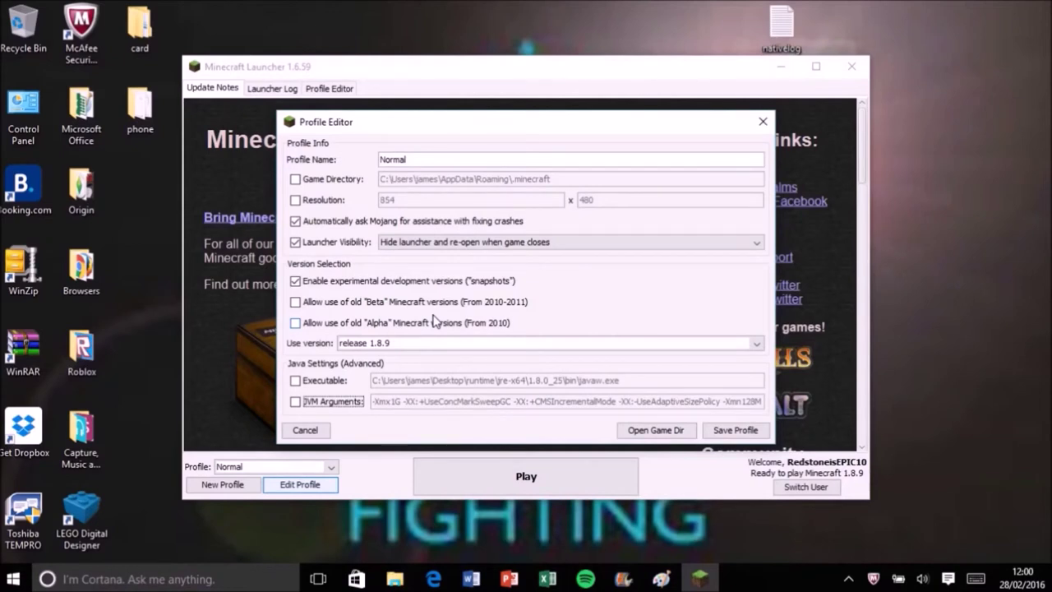
left_click(458, 281)
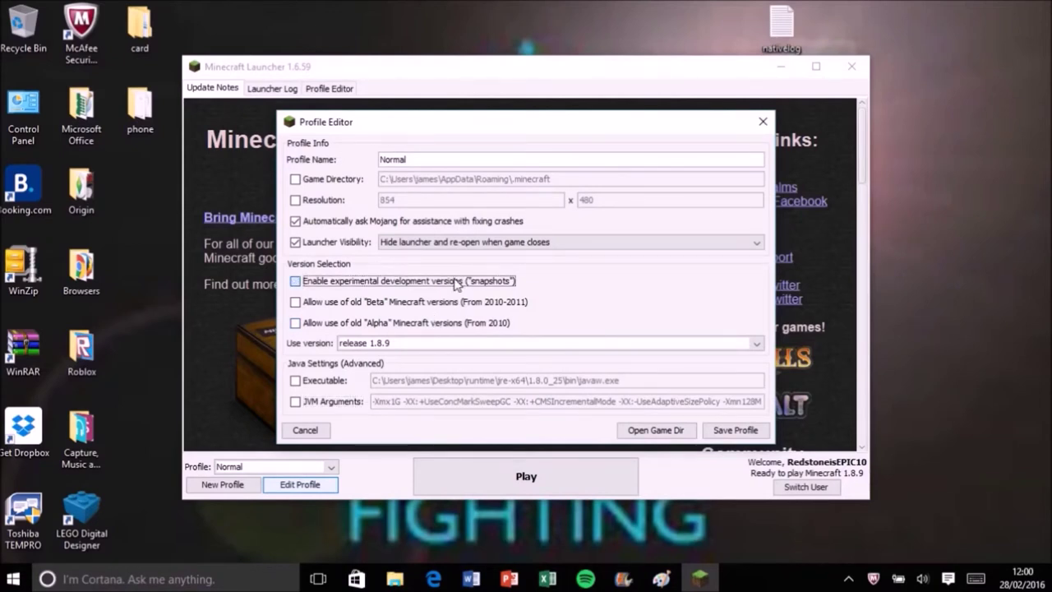
left_click(457, 282)
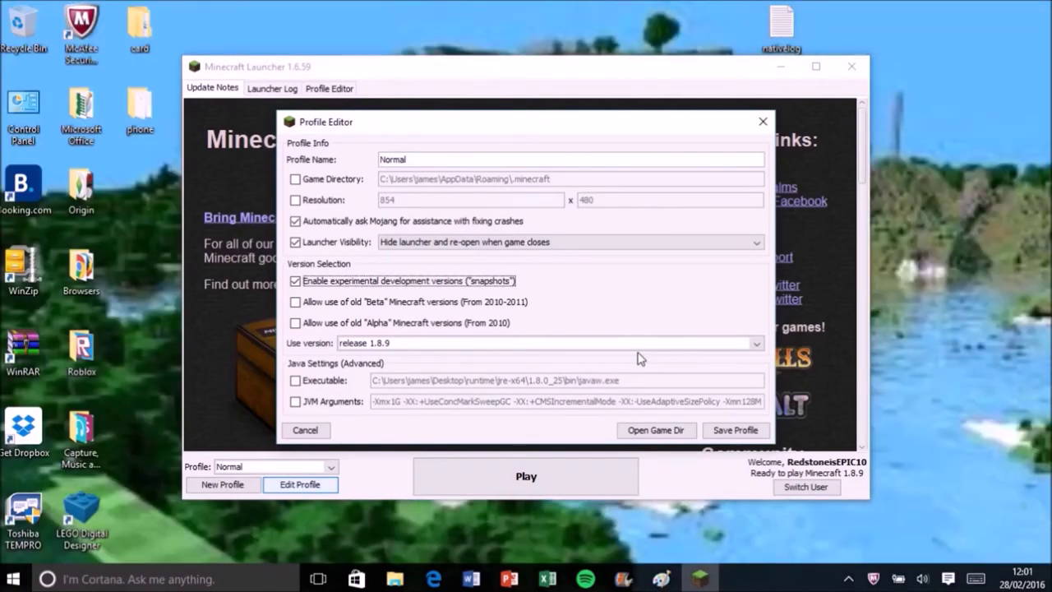
- Choose release 1.8.9 as the profile's version again and look through the newer snapshots in the version list
left_click(646, 345)
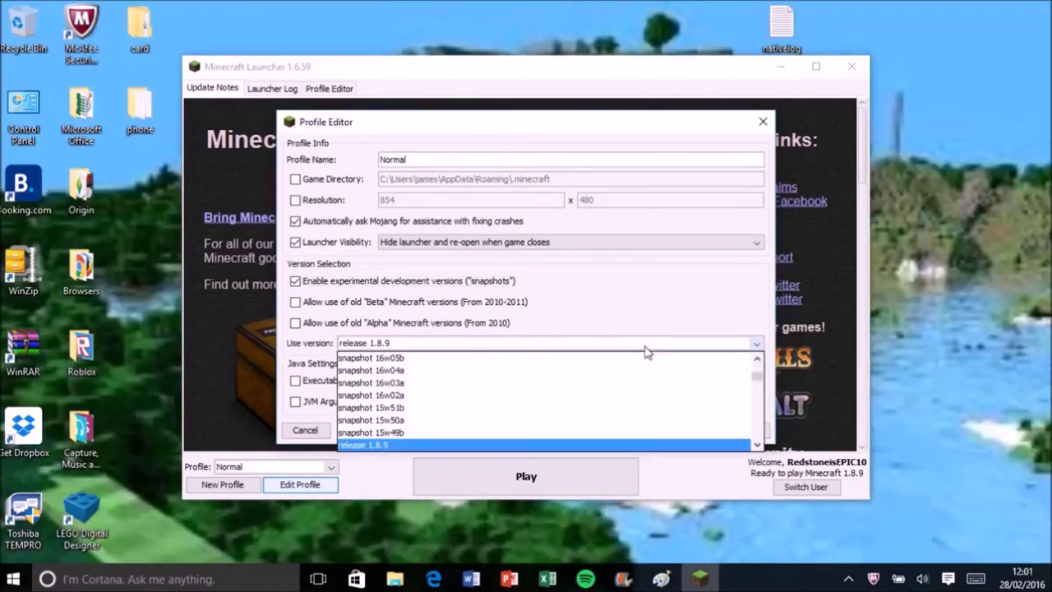
left_click(592, 445)
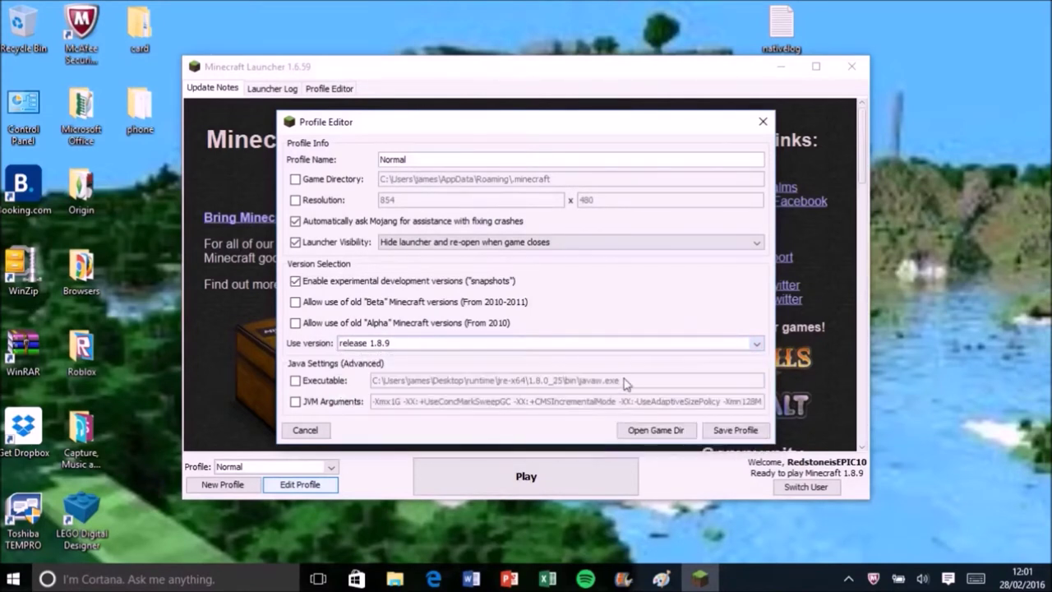
left_click(619, 345)
scroll(580, 383, "up", 3)
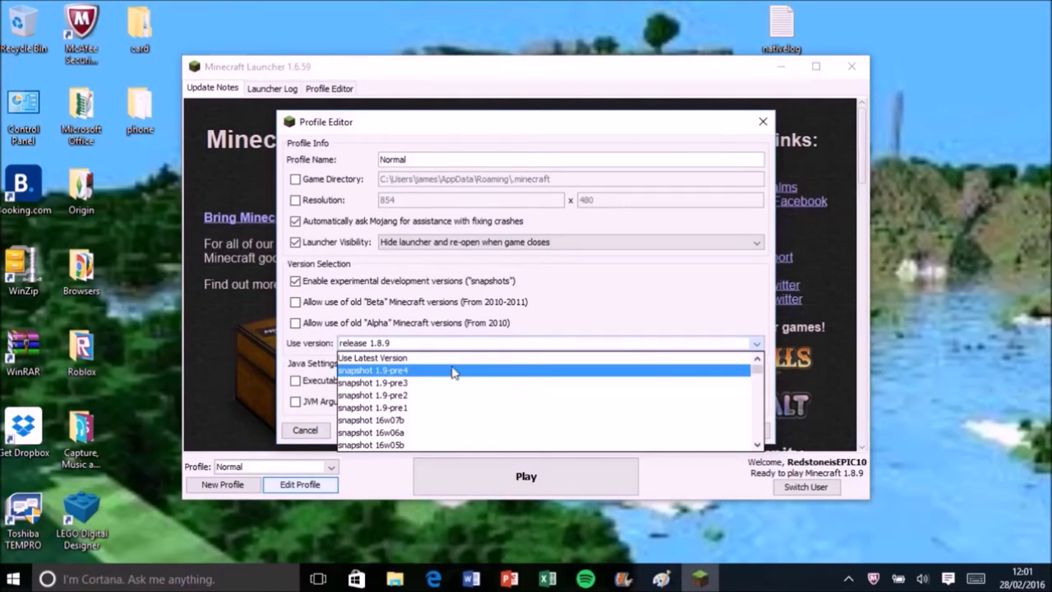
left_click(689, 345)
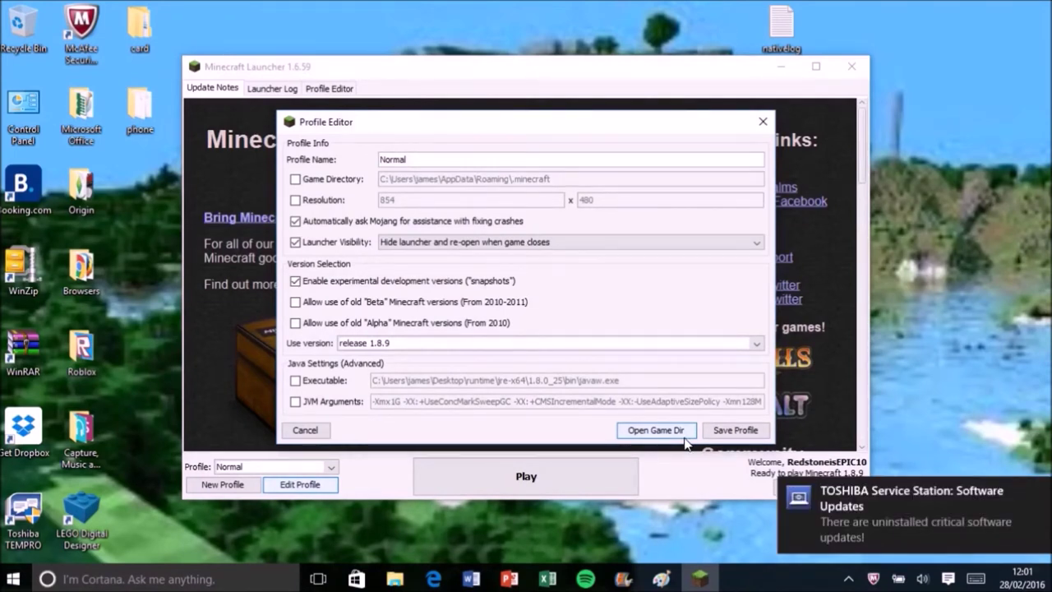
- Open the profile's game directory, and save the Normal profile
left_click(684, 436)
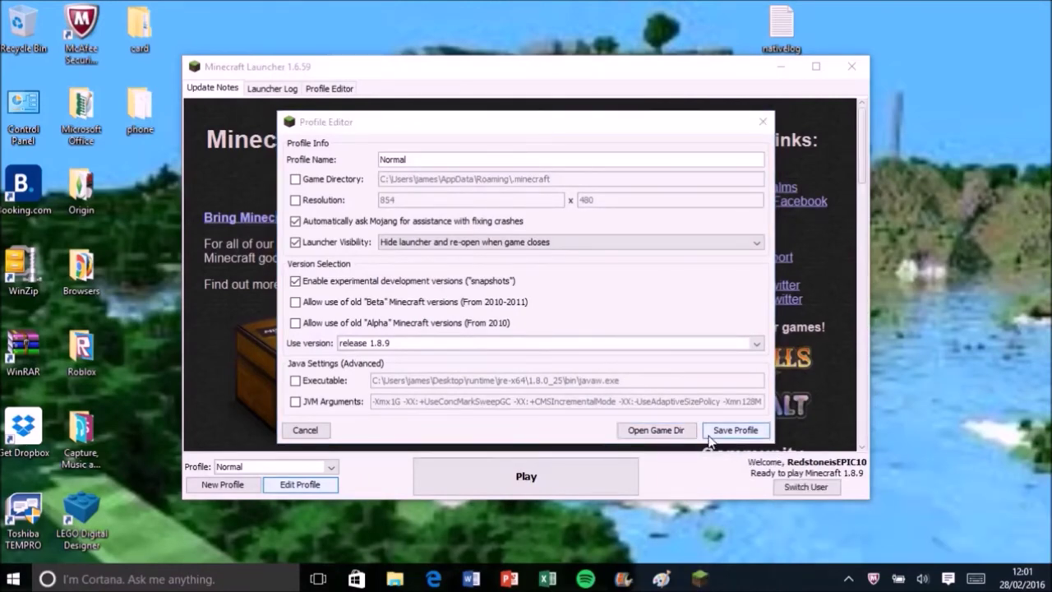
left_click(734, 430)
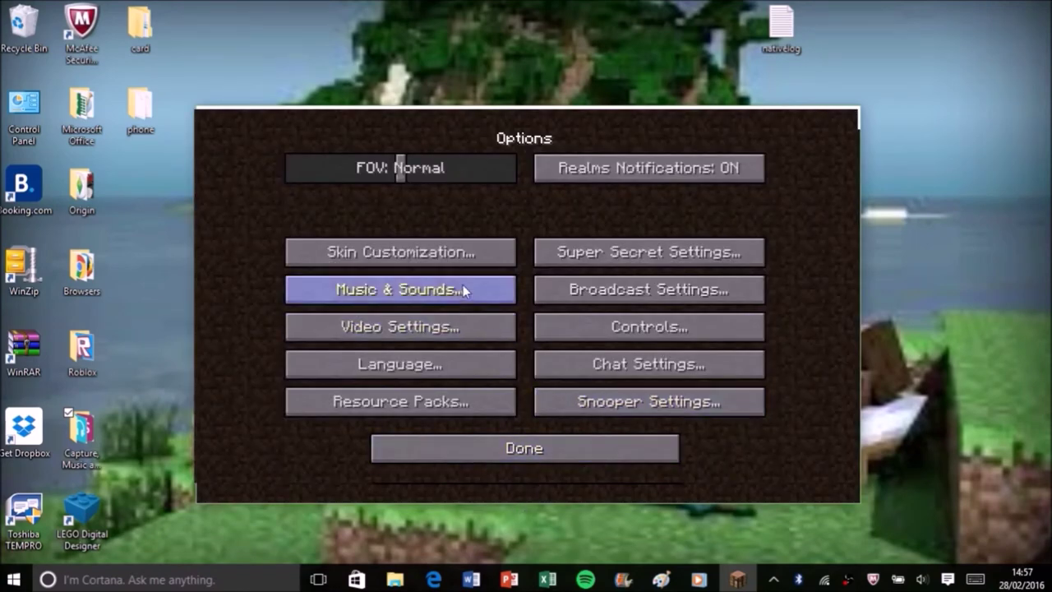
- View the game's Music & Sounds options and return to the title screen
left_click(462, 287)
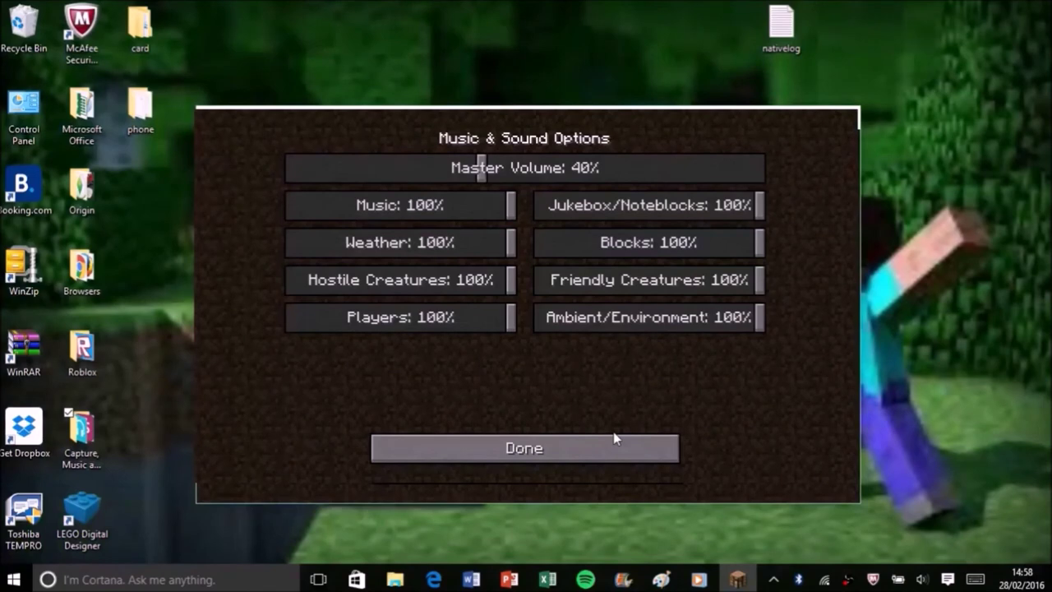
key("Escape")
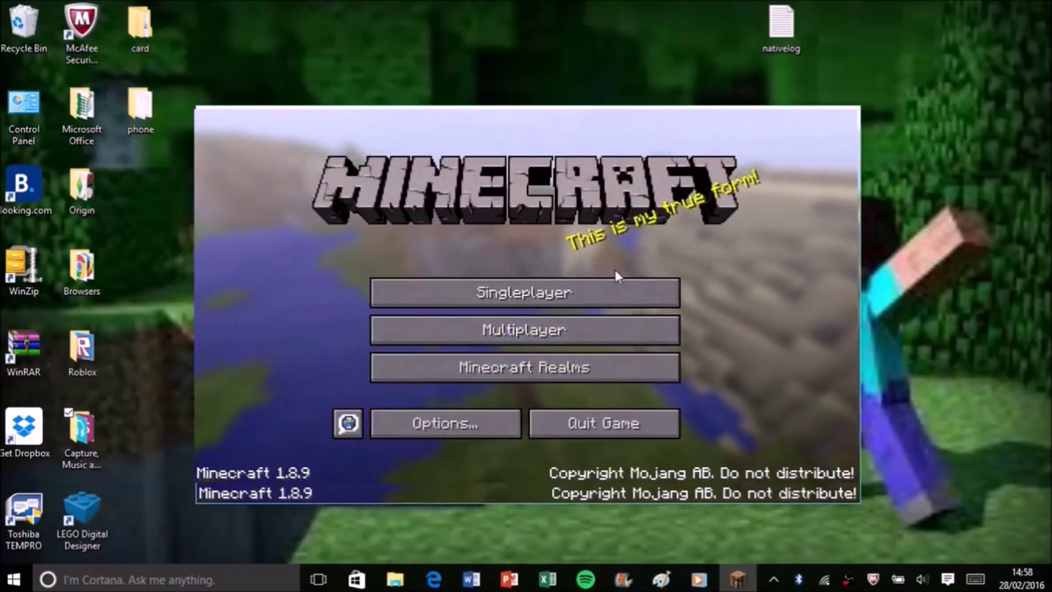
- View the singleplayer world list and the multiplayer screen, returning to the title screen
left_click(592, 291)
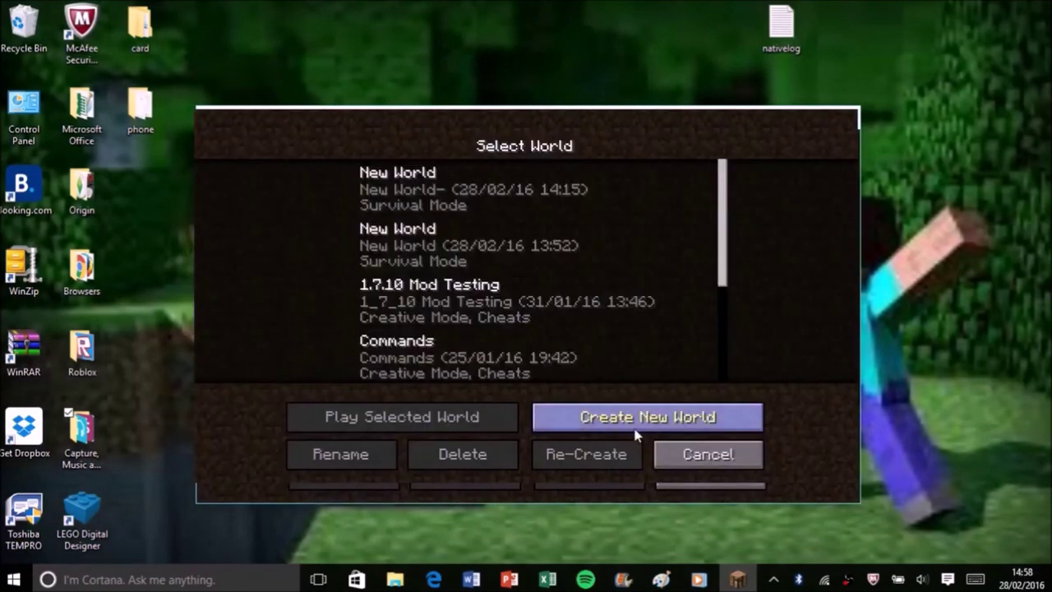
left_click(664, 453)
left_click(585, 325)
left_click(664, 455)
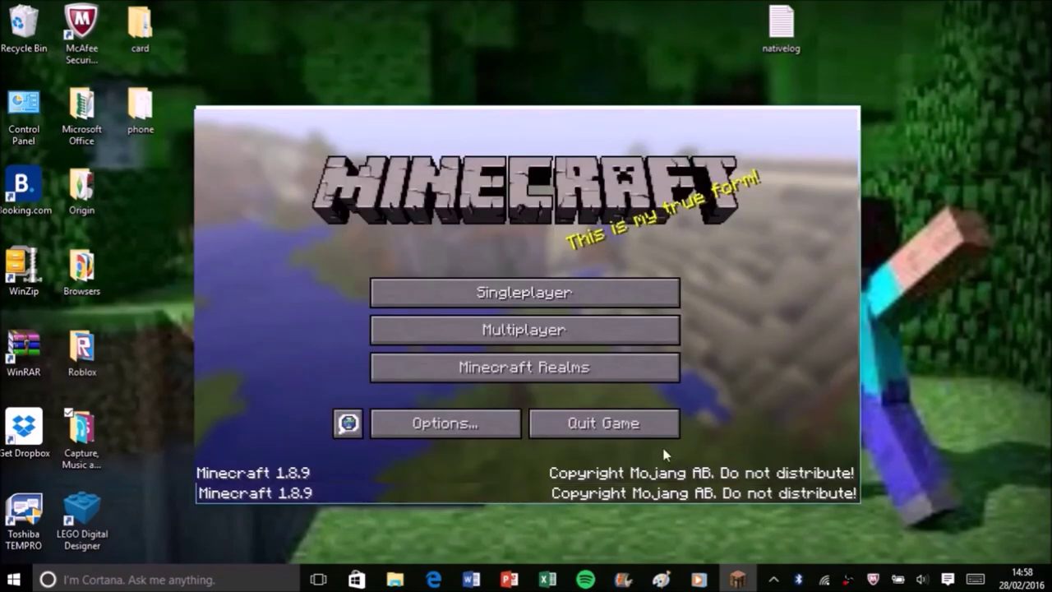